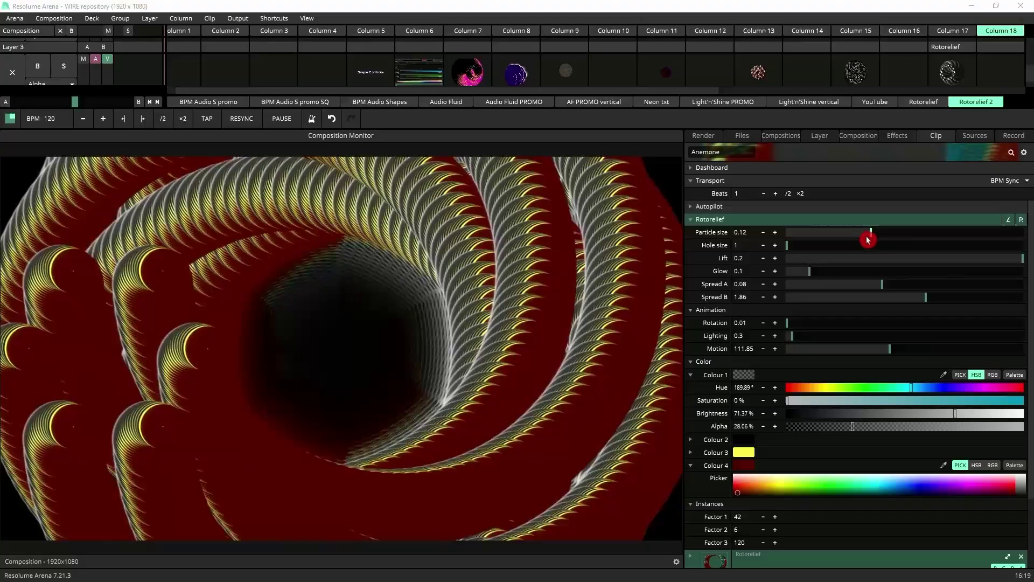
Enlarge the Rotorelief Hole size, lower Lift, raise Spread A and speed up Rotation.
click(700, 181)
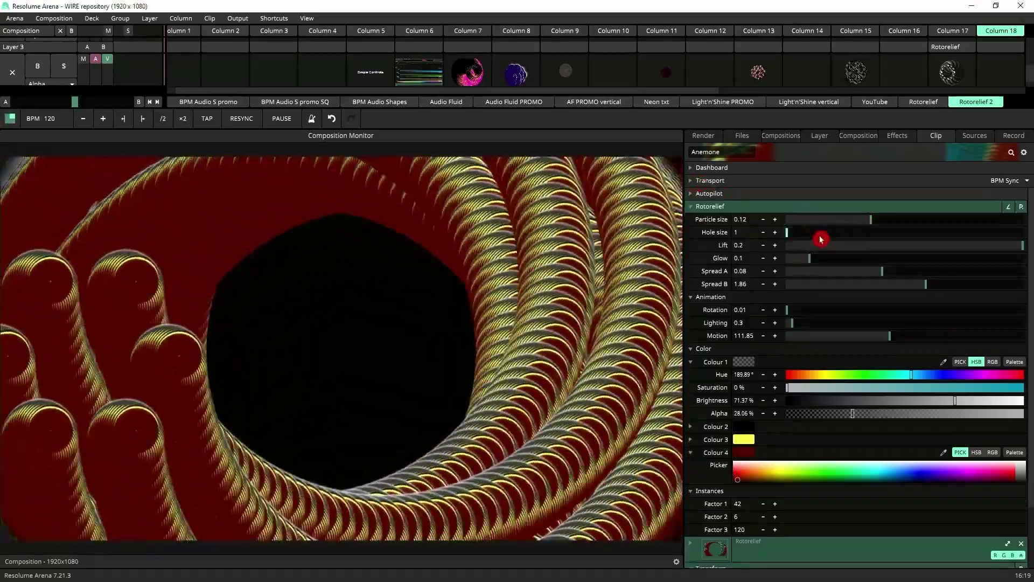
drag(787, 238, 937, 257)
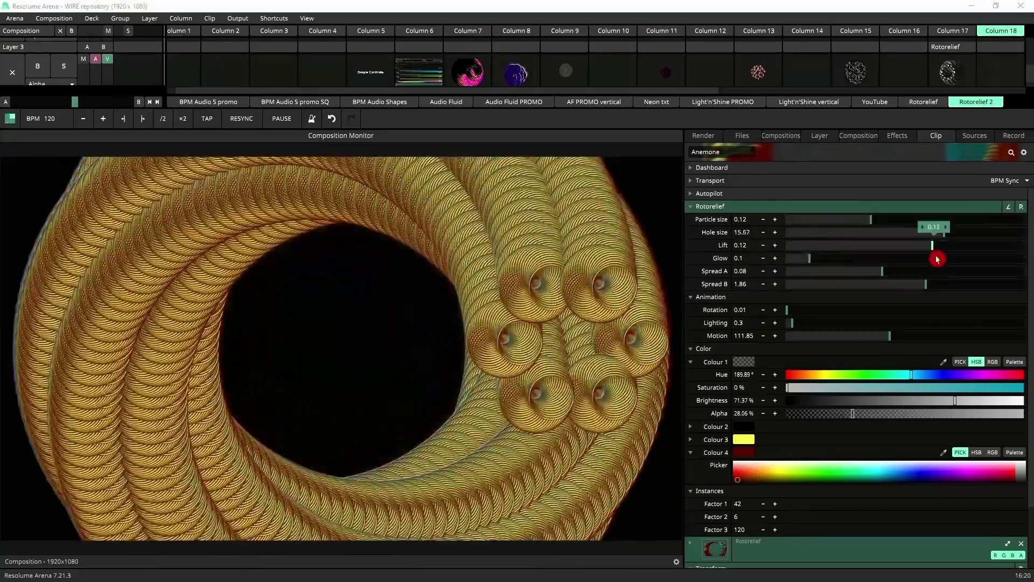
drag(806, 275, 893, 273)
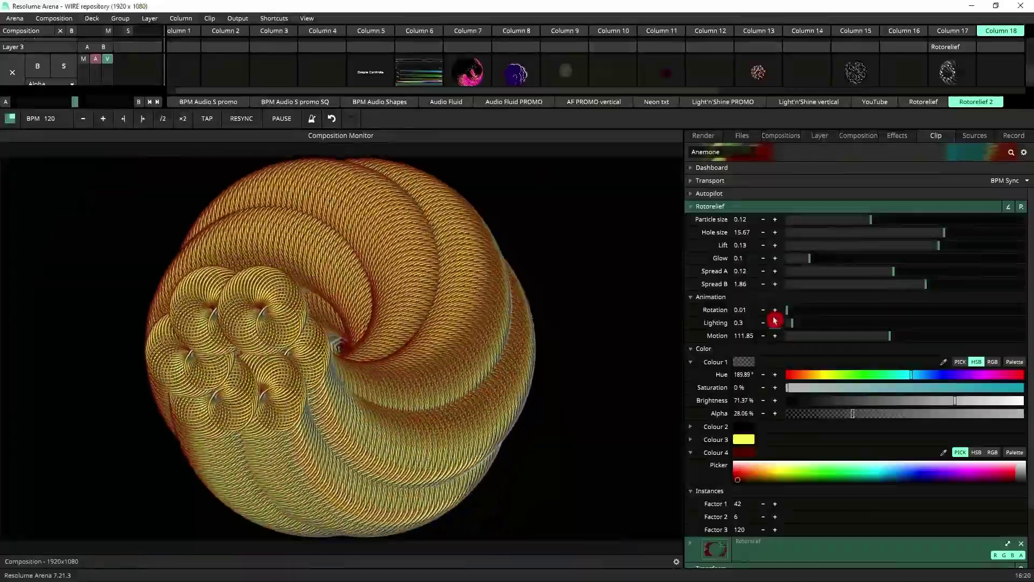
drag(788, 313, 835, 333)
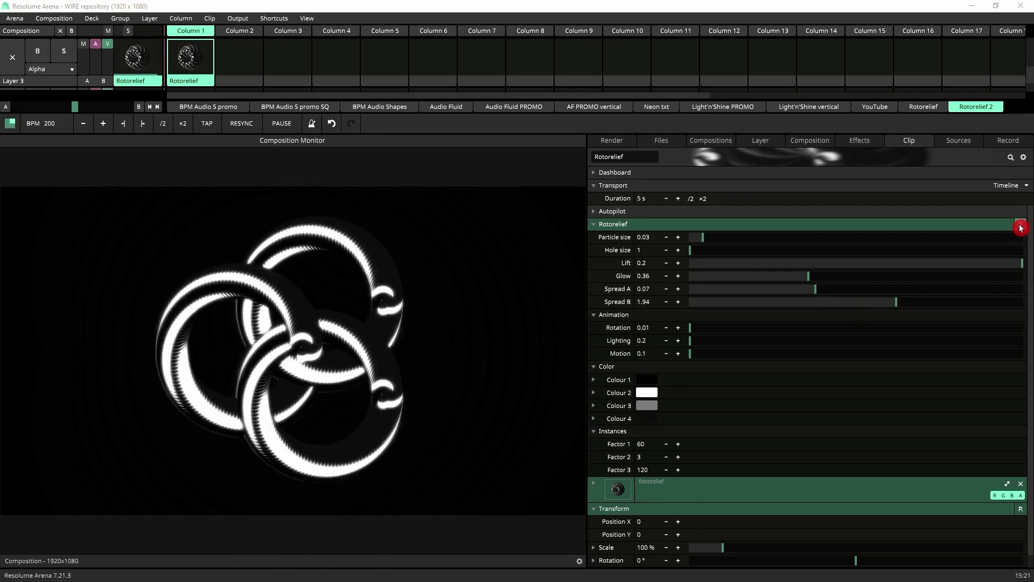
Open the Rotorelief presets and play the Brownian clip, then the Energise clip.
click(1021, 224)
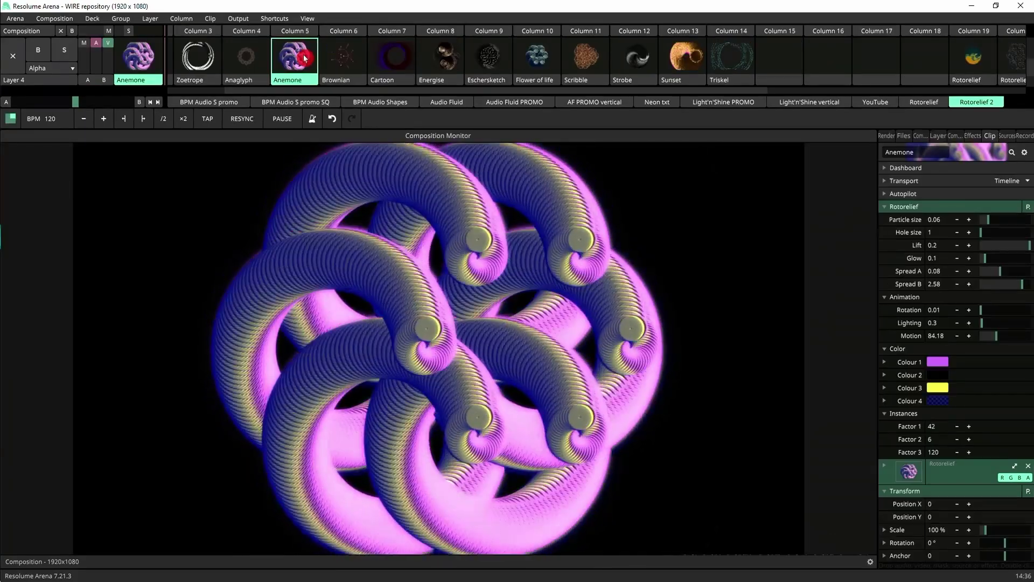
click(344, 54)
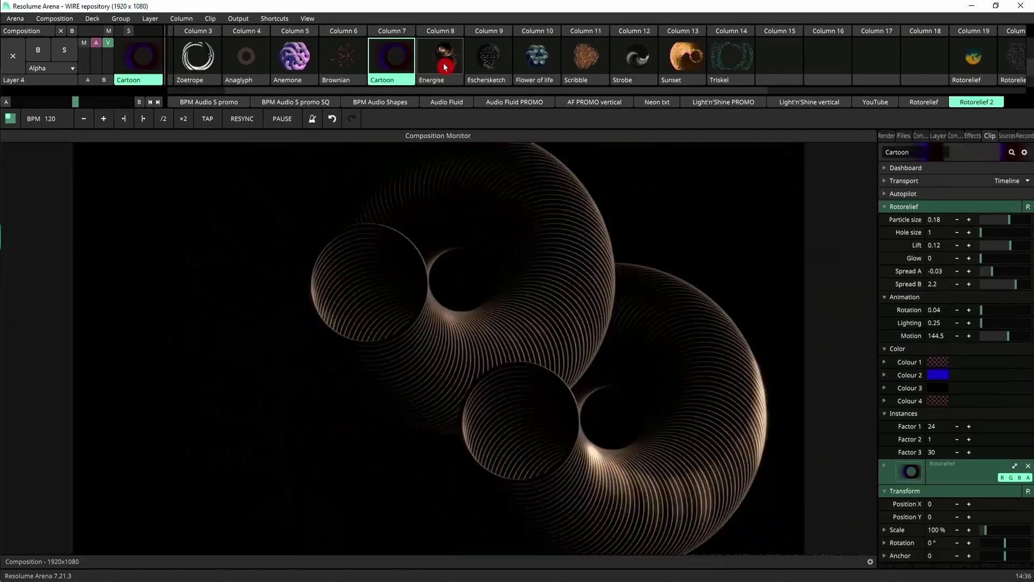
click(445, 67)
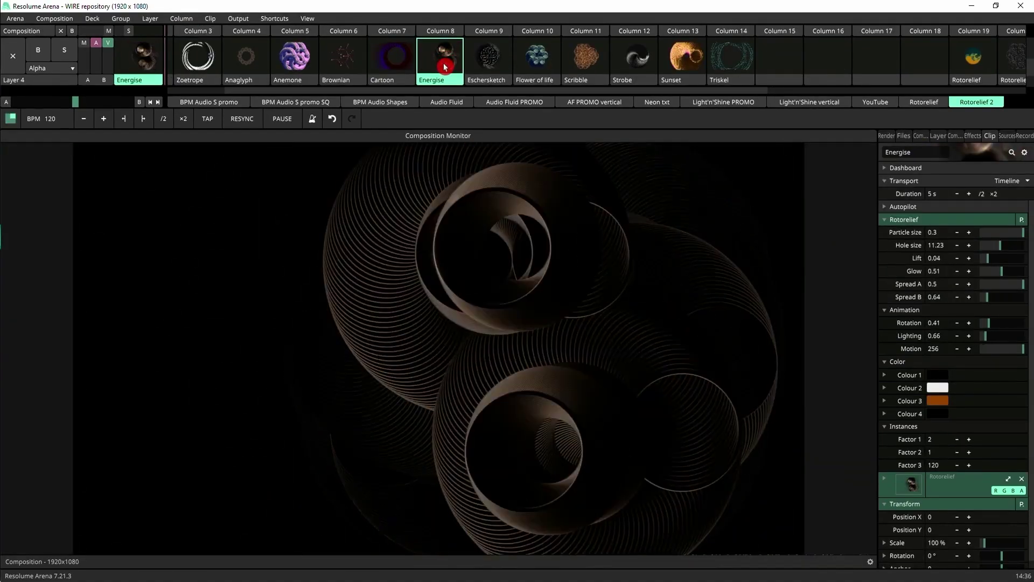
Play Eschersketch, Flower of life, Scribble, Strobe, Sunset, Triskel and Zoetrope clips in turn.
click(500, 57)
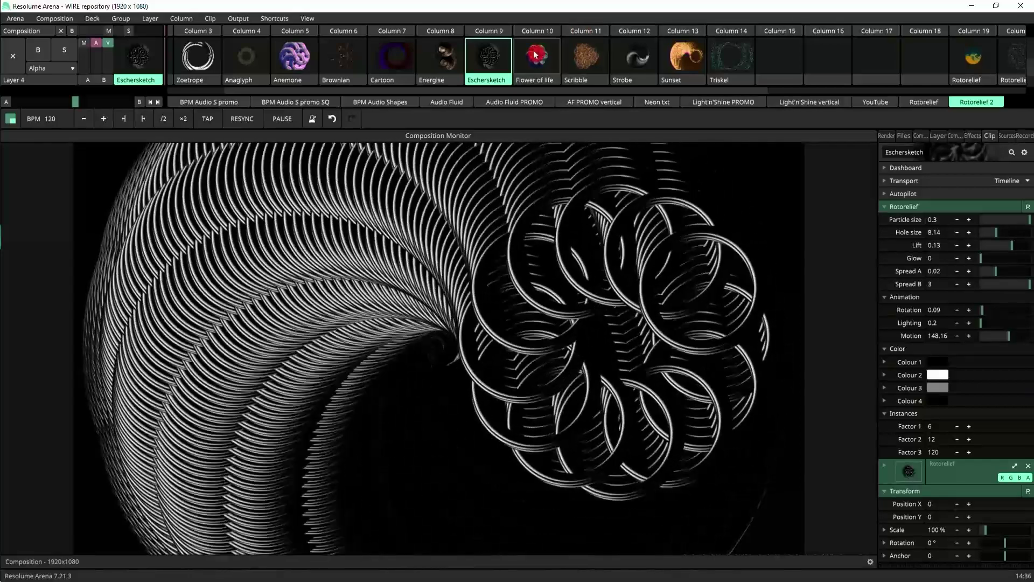
click(535, 55)
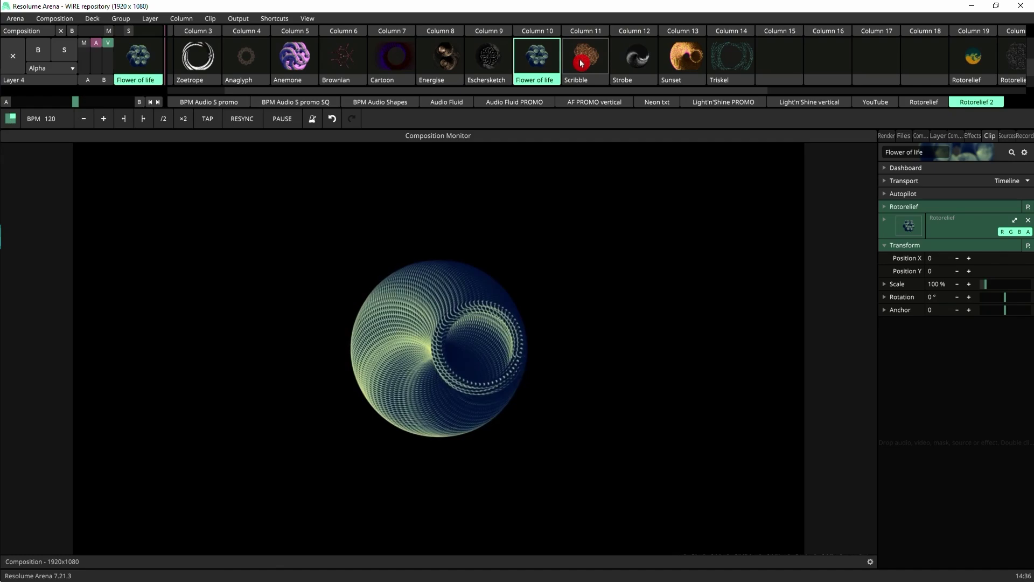
click(582, 62)
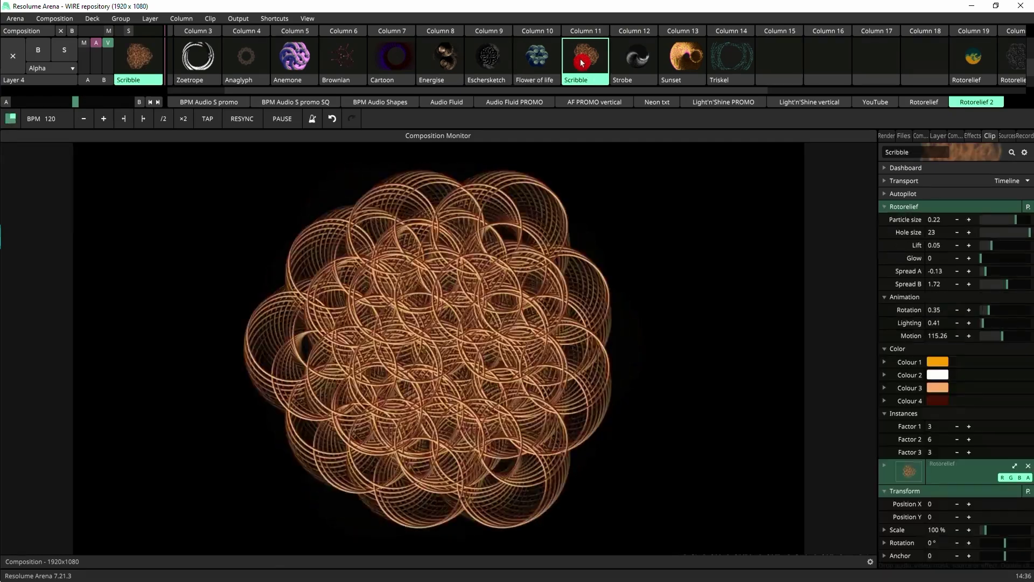
click(638, 55)
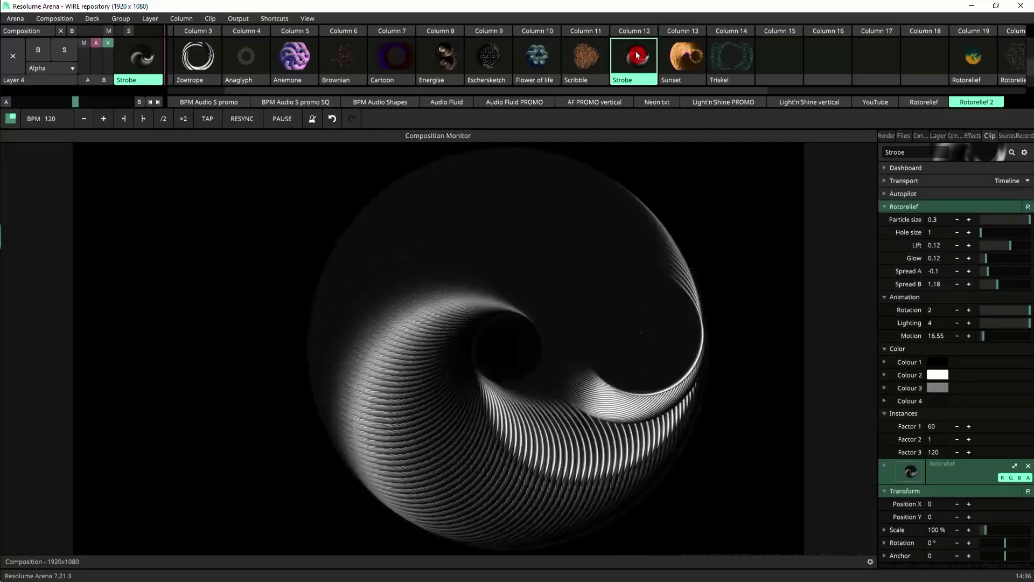
click(694, 63)
click(694, 64)
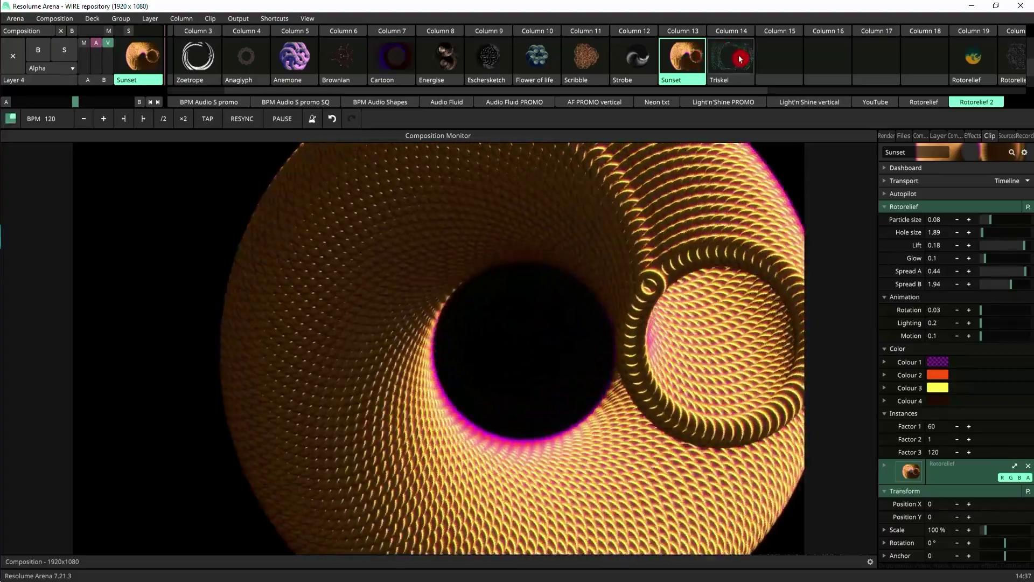
click(740, 59)
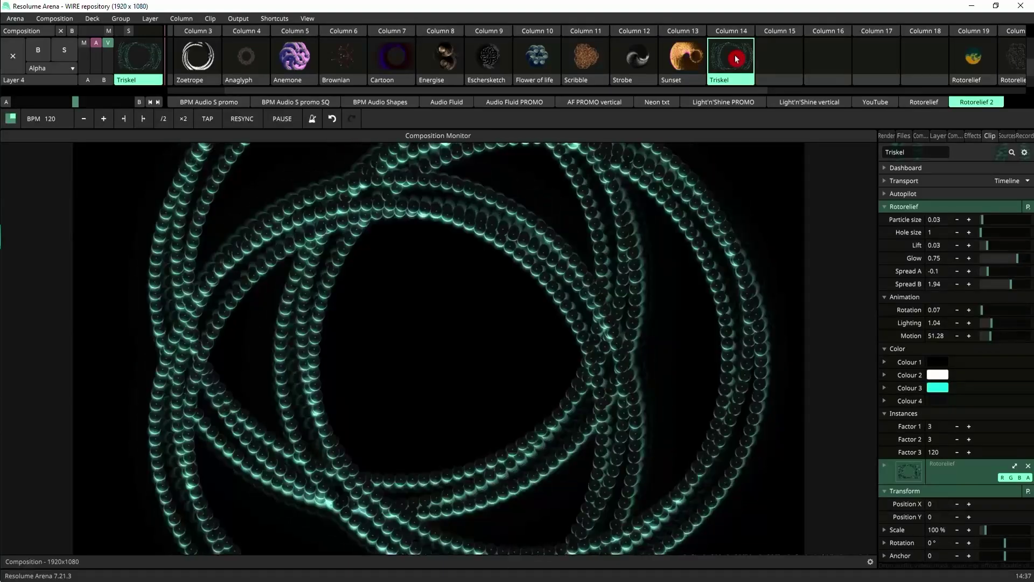
click(196, 58)
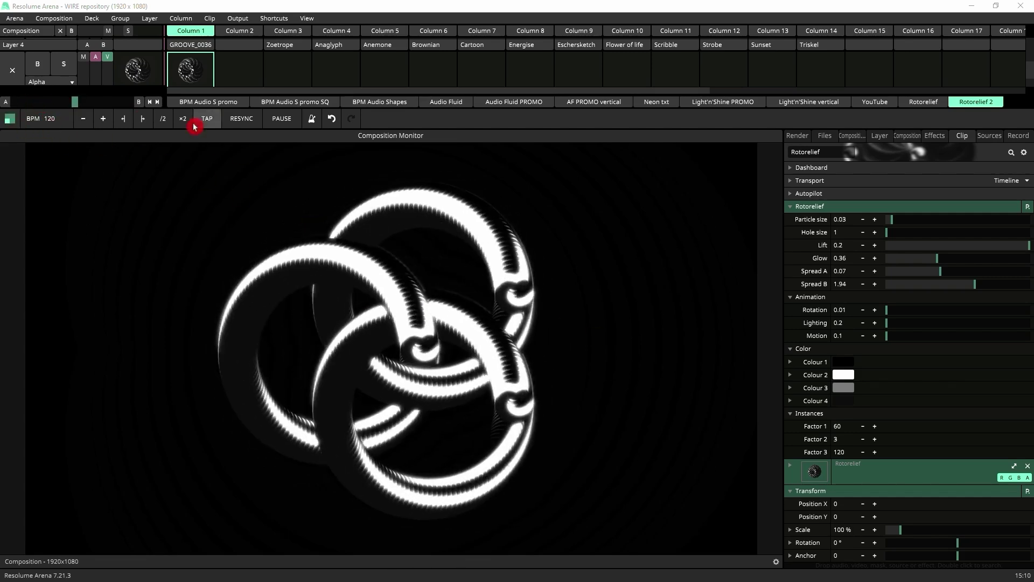
Change the composition tempo from 120 to 300 BPM.
double_click(51, 118)
text(300)
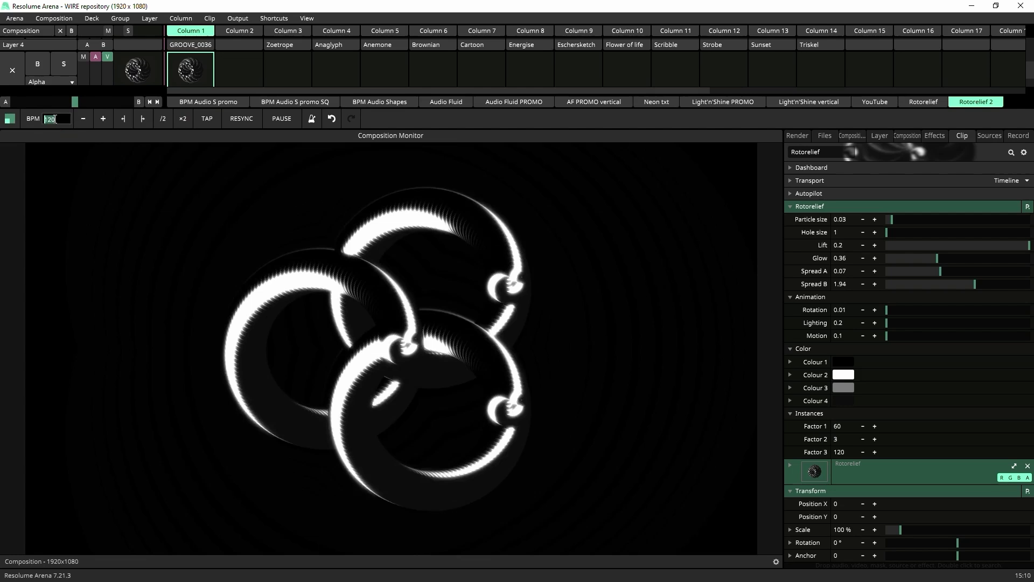
click(56, 120)
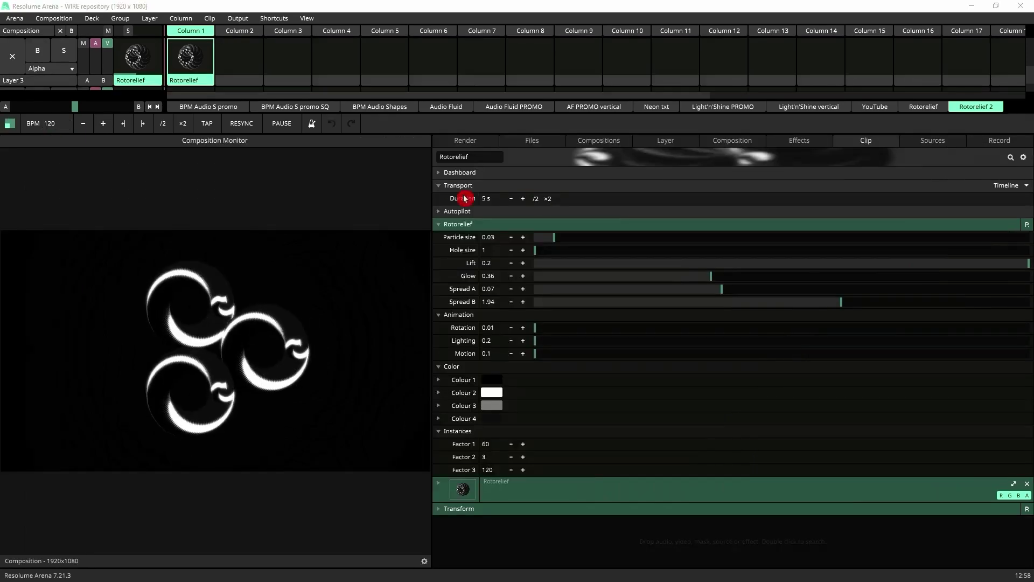
Enlarge the ring particles and bring the Rotorelief Hole size down to about 3.
click(440, 185)
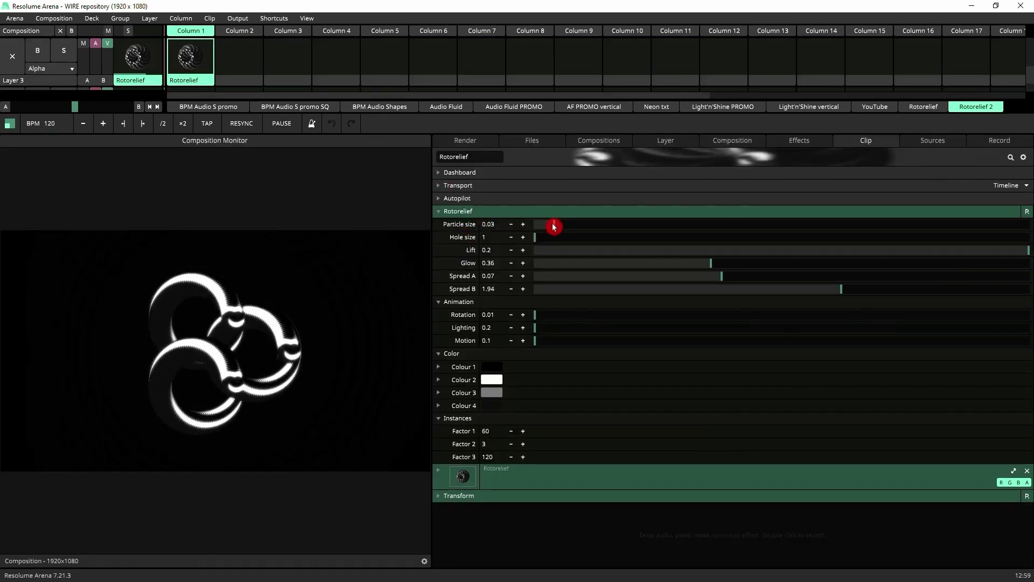
drag(554, 226, 731, 240)
drag(535, 243, 561, 247)
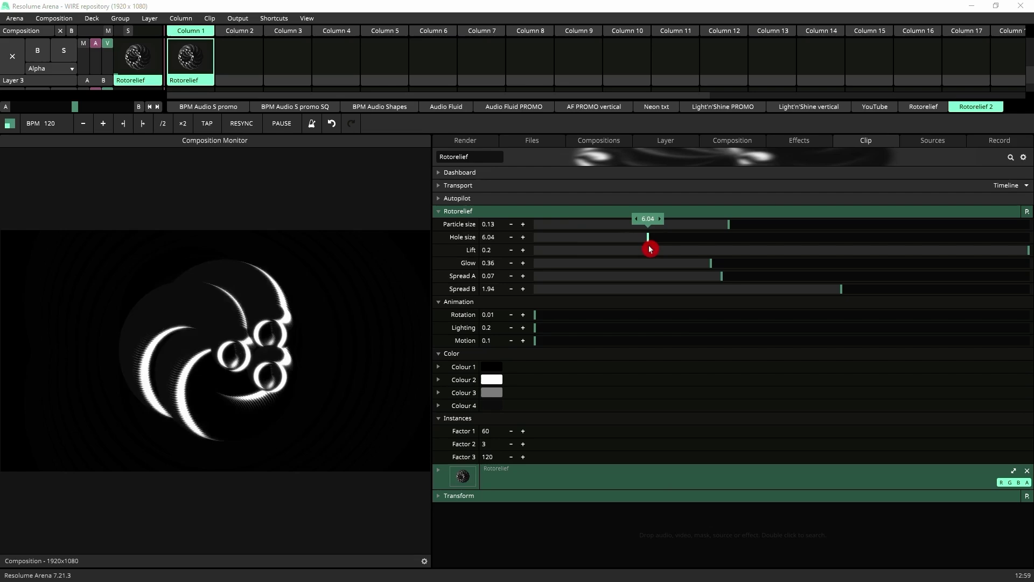
drag(667, 249, 1024, 257)
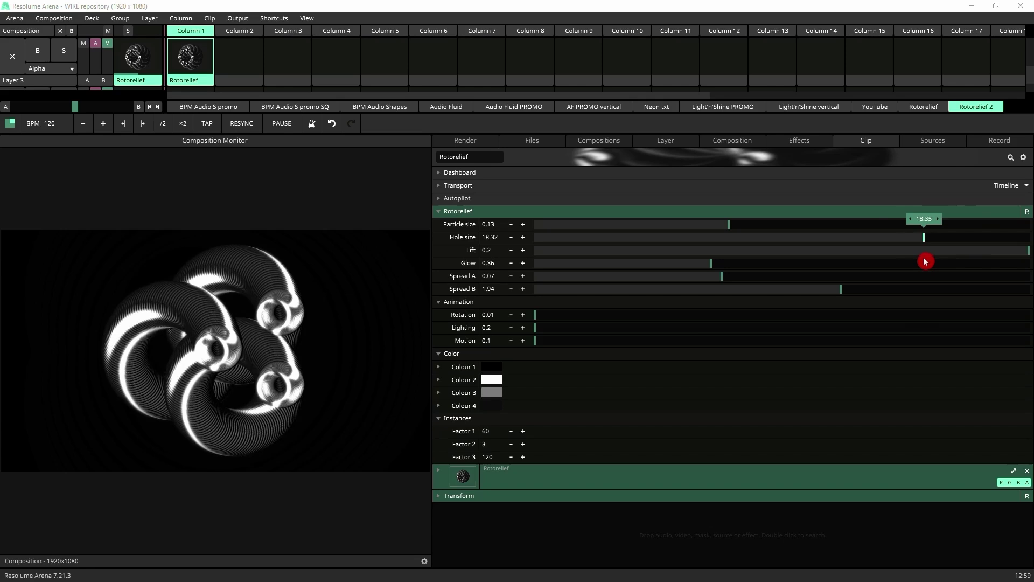
drag(925, 262, 776, 255)
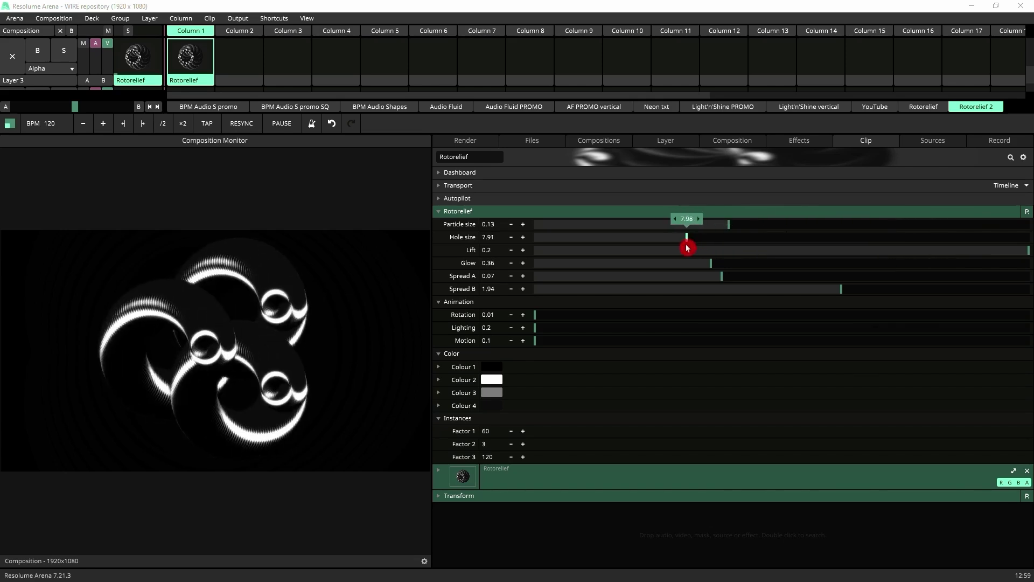
drag(687, 248, 640, 248)
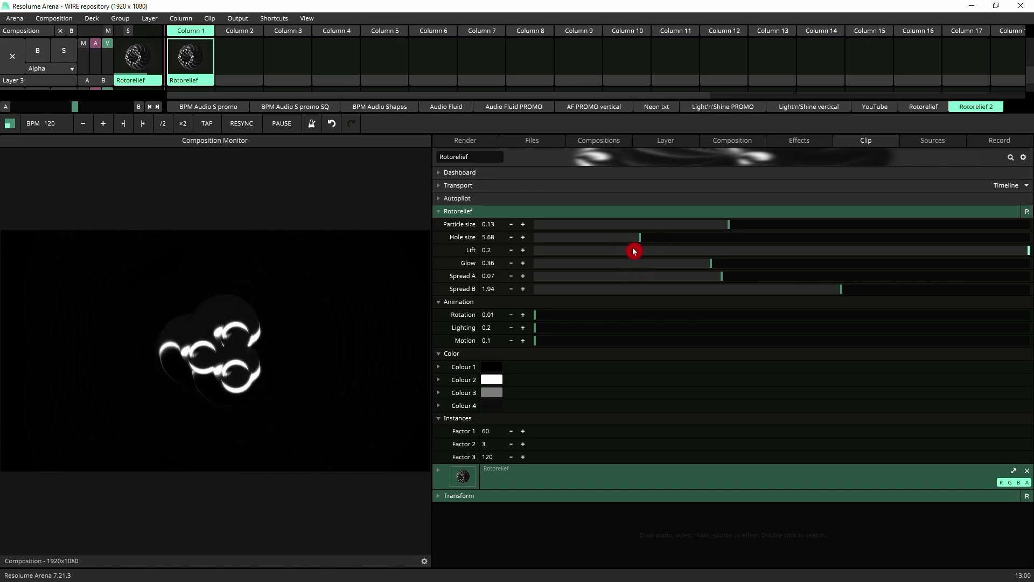
Lower Lift to about 0.06, nudge it back up, and reduce the Glow on the spheres.
drag(1028, 250, 530, 243)
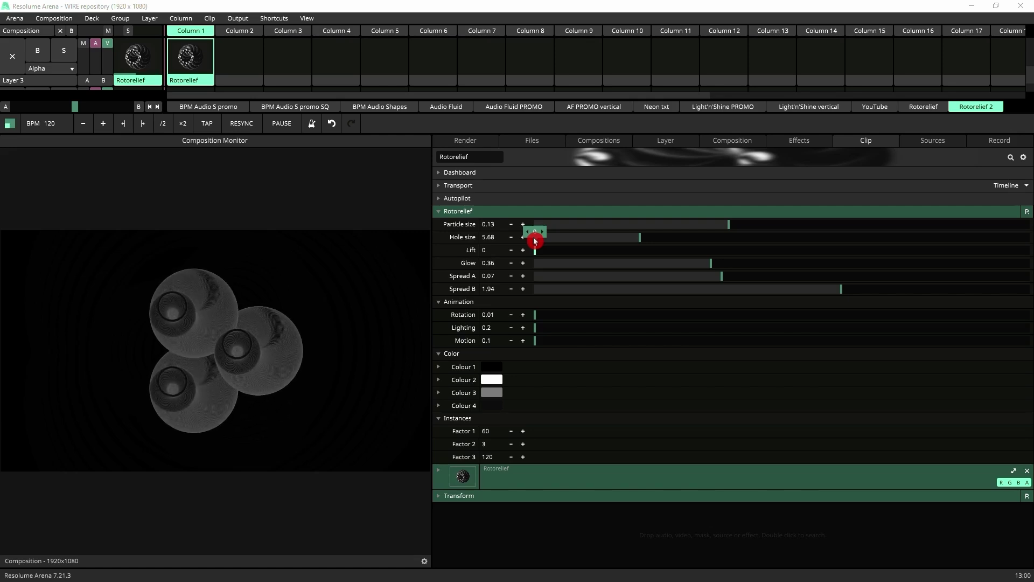
mouse_move(535, 241)
mouse_down()
mouse_move(657, 263)
mouse_move(910, 269)
mouse_move(680, 262)
mouse_up()
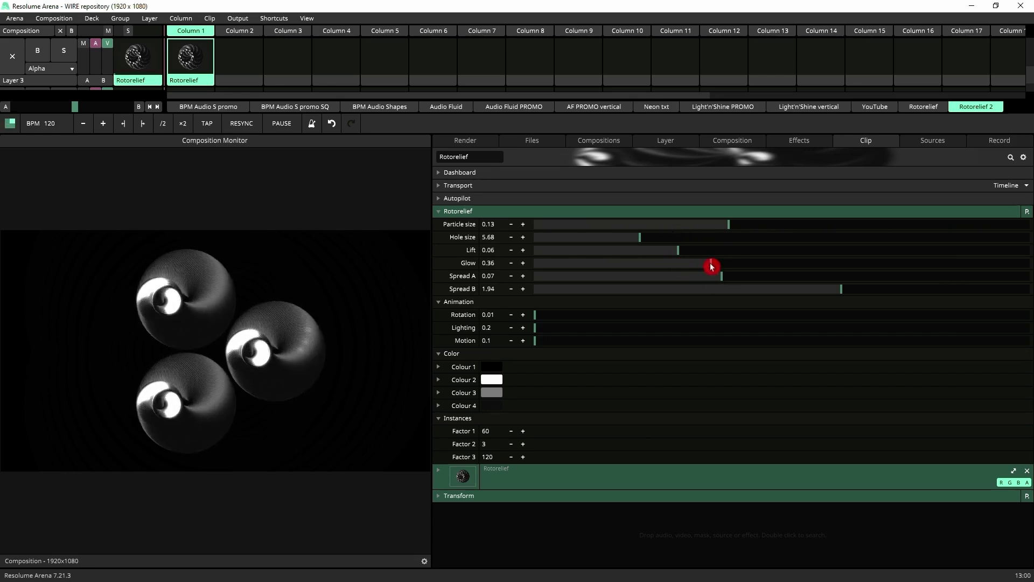
drag(712, 266, 592, 267)
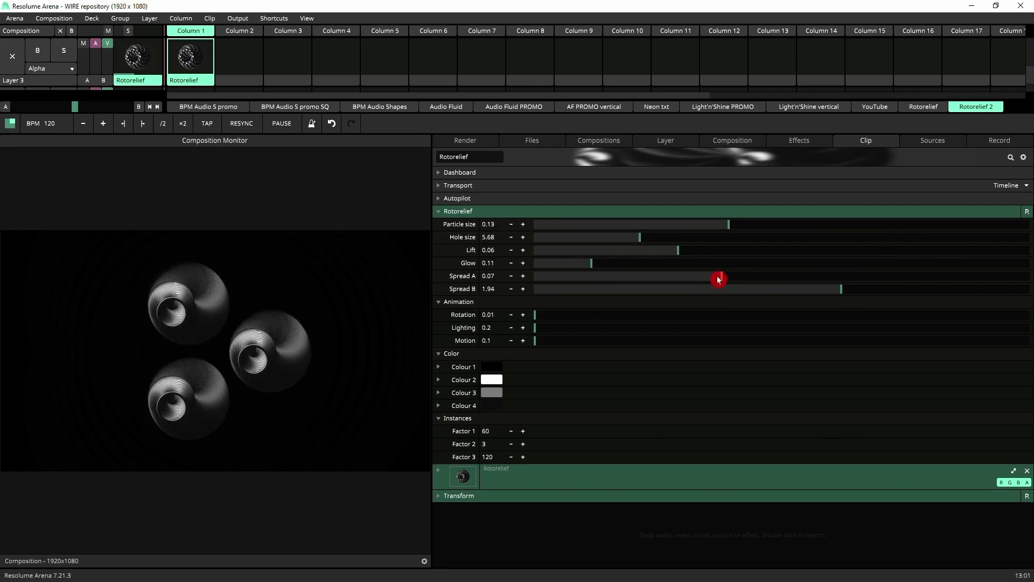
Settle Glow at 0.11 and Spread A at 0.15, then sweep Spread B up and back.
drag(720, 277, 787, 288)
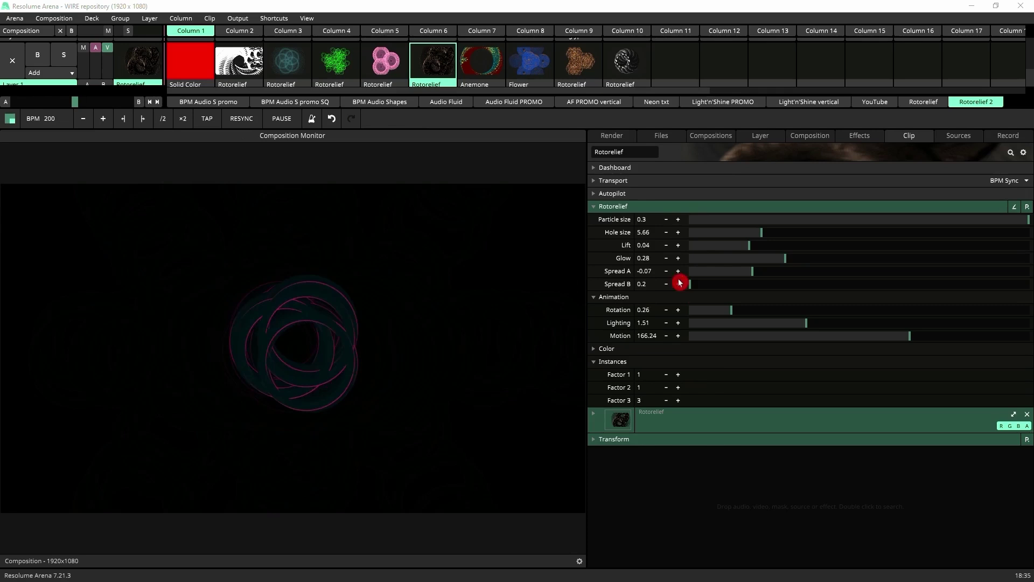
drag(693, 288, 979, 301)
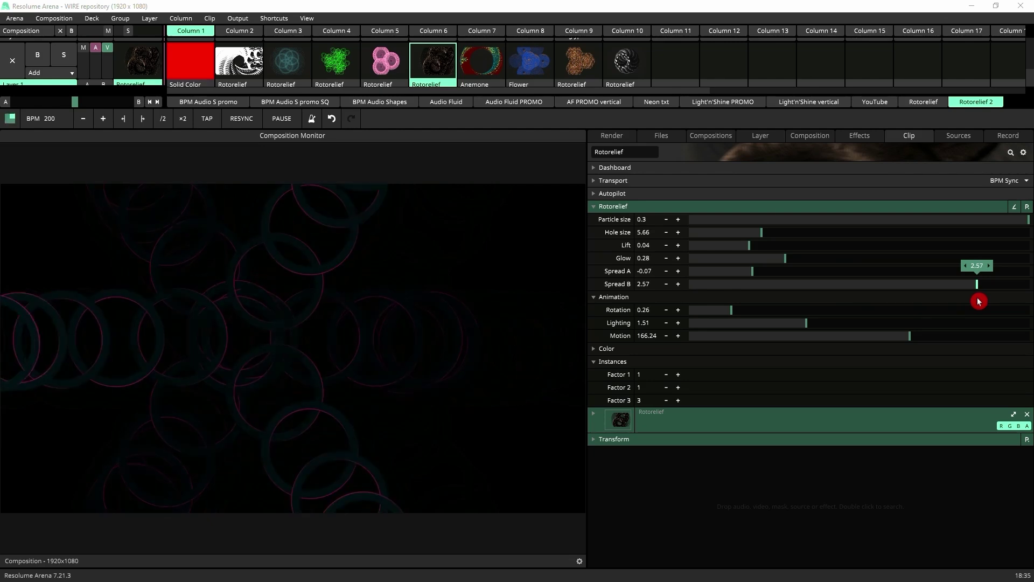
drag(979, 301, 686, 301)
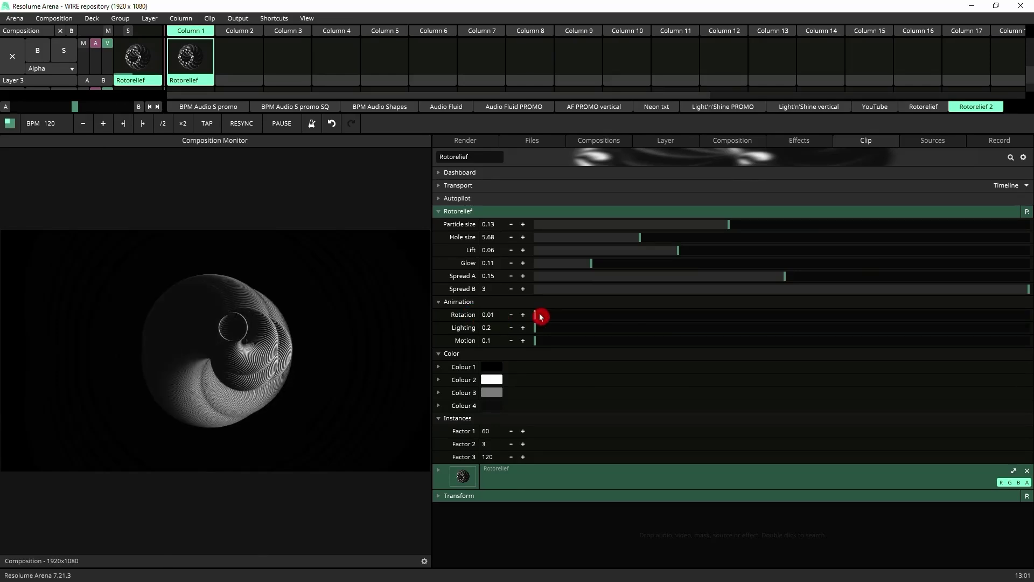
Try a higher Rotation, reset it to 0.01, and adjust Lighting to reshade the tubes.
drag(537, 318, 583, 332)
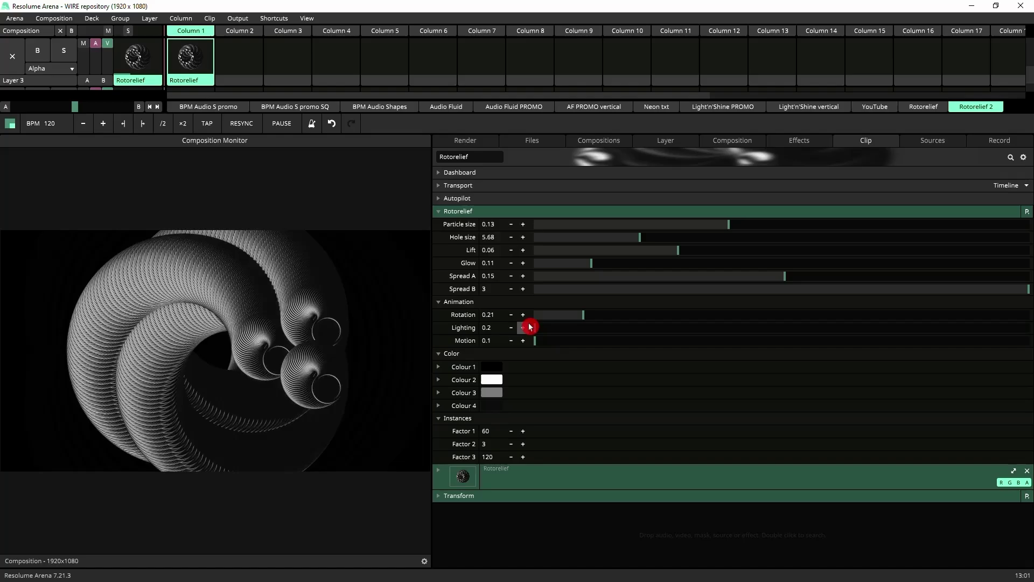
drag(536, 329, 700, 350)
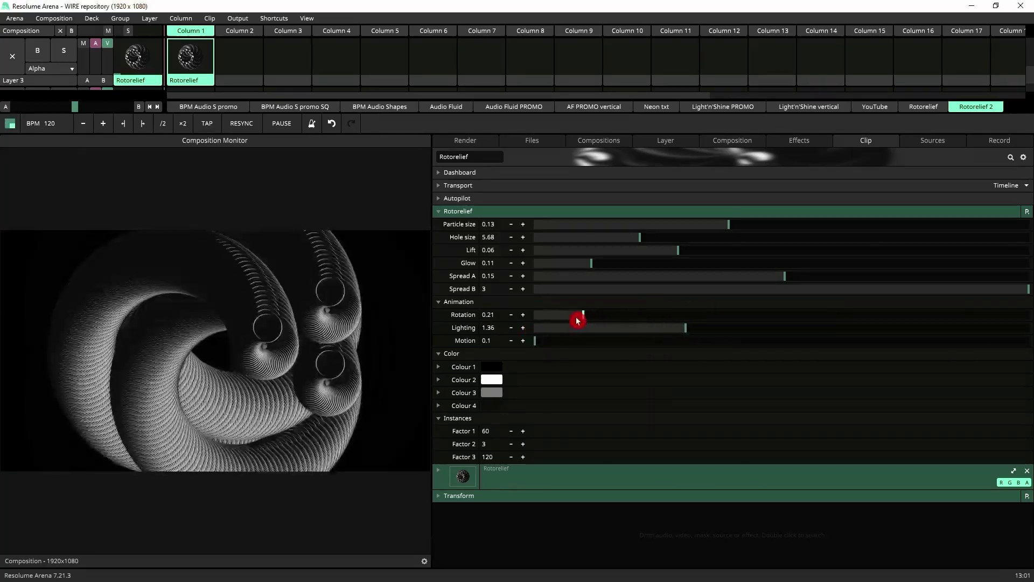
drag(584, 315, 520, 319)
mouse_move(699, 328)
mouse_down()
mouse_move(1029, 343)
mouse_move(550, 331)
mouse_up()
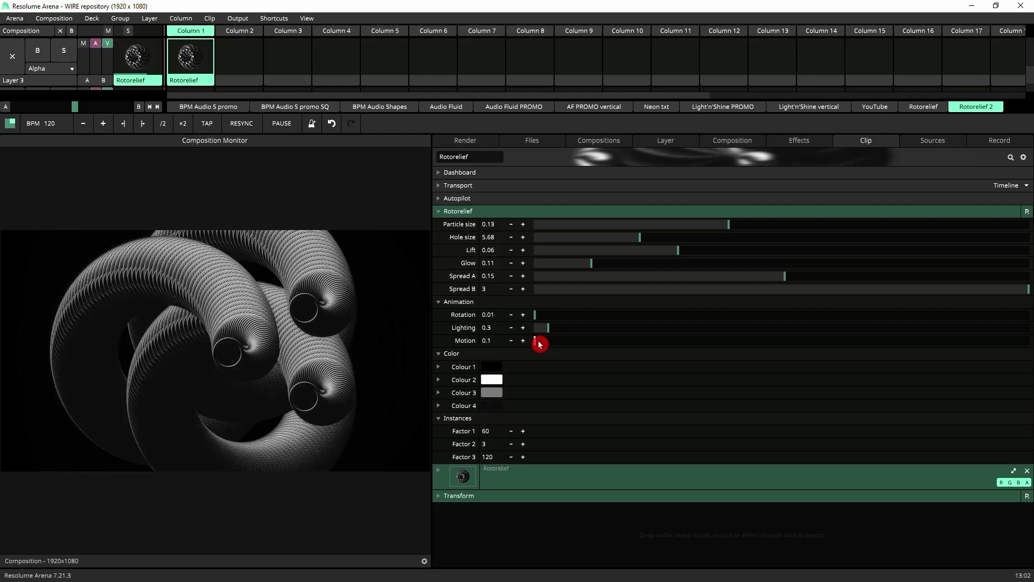
Push Motion up past 200, then bring it back down to 91.91.
drag(535, 344, 953, 342)
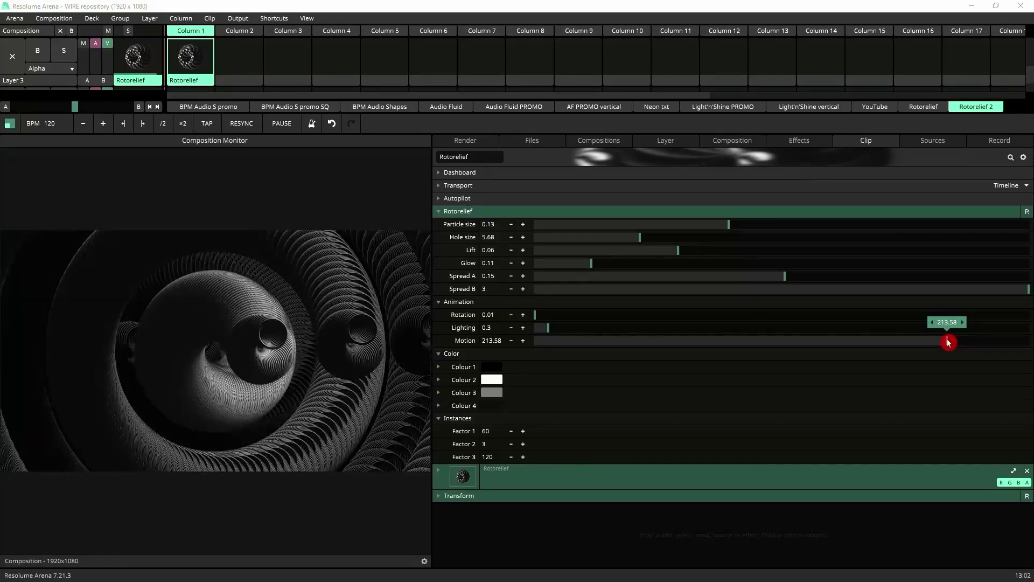
drag(949, 343, 808, 339)
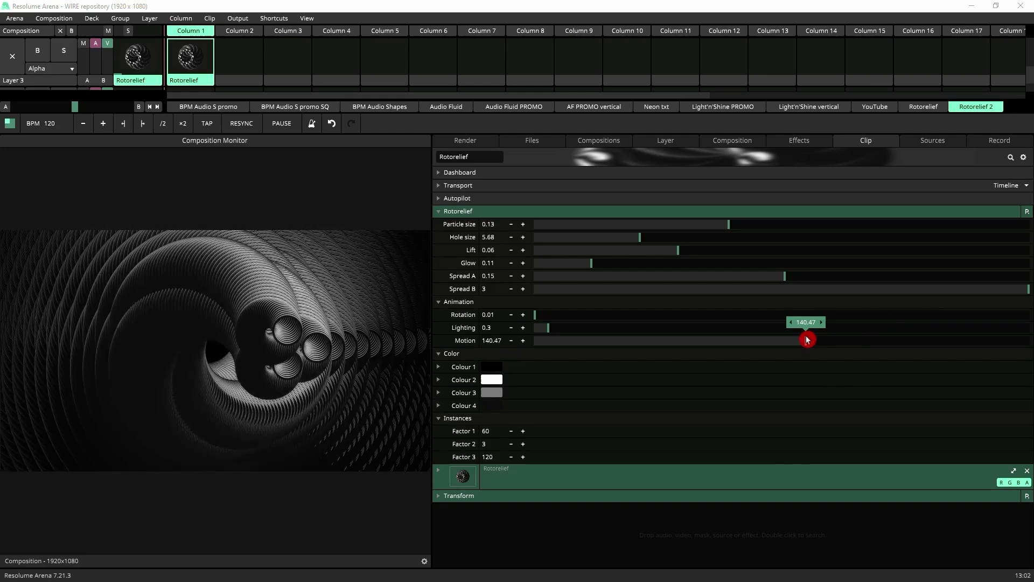
drag(807, 339, 711, 341)
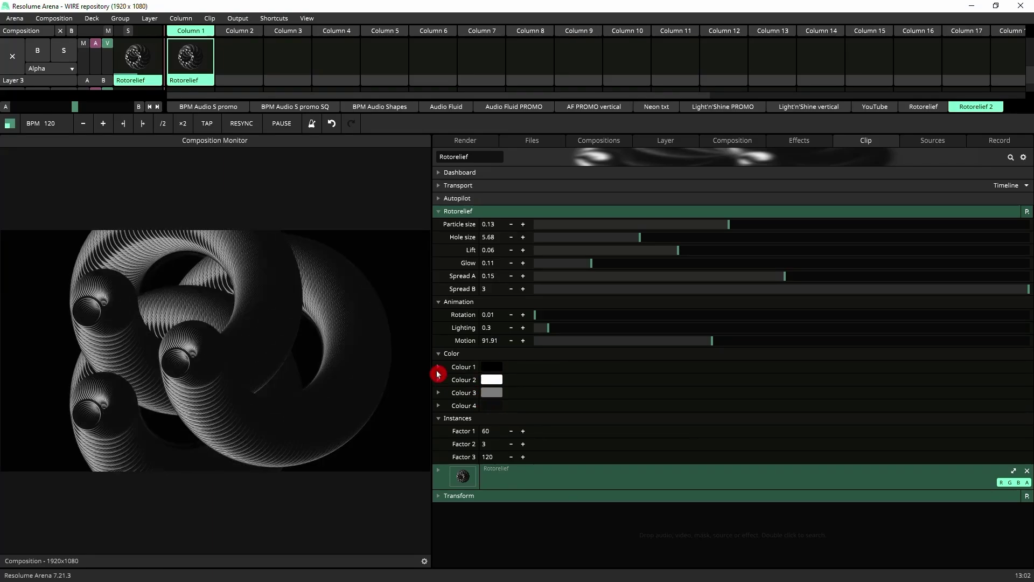
Expand Colour 1 and show its picker as HSB values.
click(438, 369)
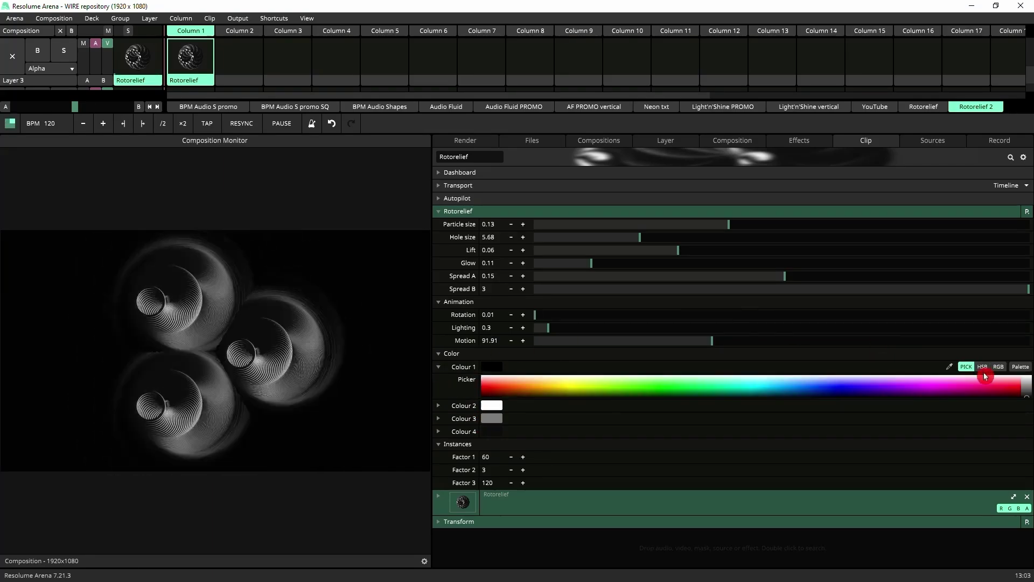
click(983, 367)
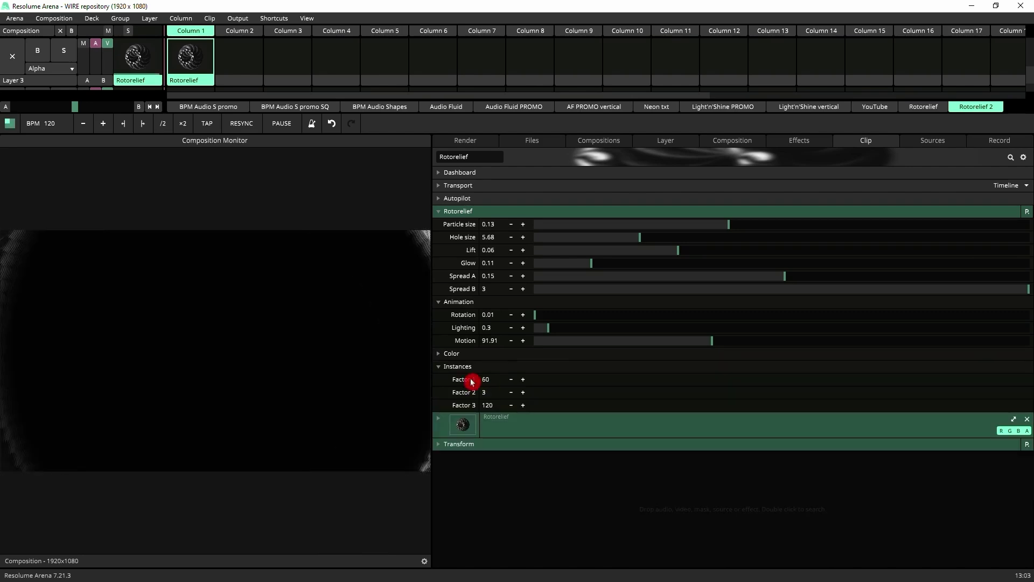
Collapse the colour settings, then set Rotorelief instance Factor 1 to 12 and Factor 2 to 4.
click(456, 353)
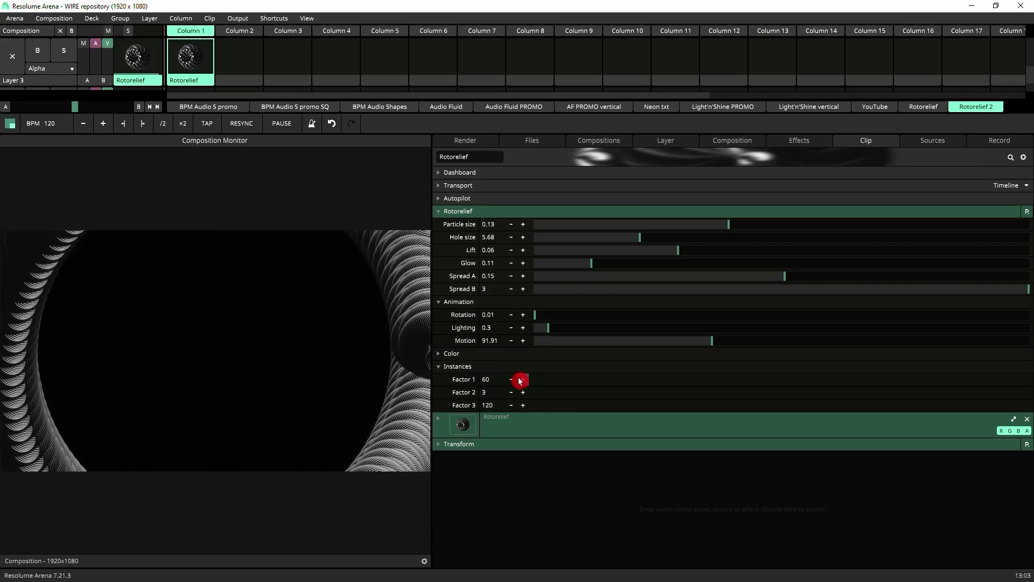
double_click(488, 382)
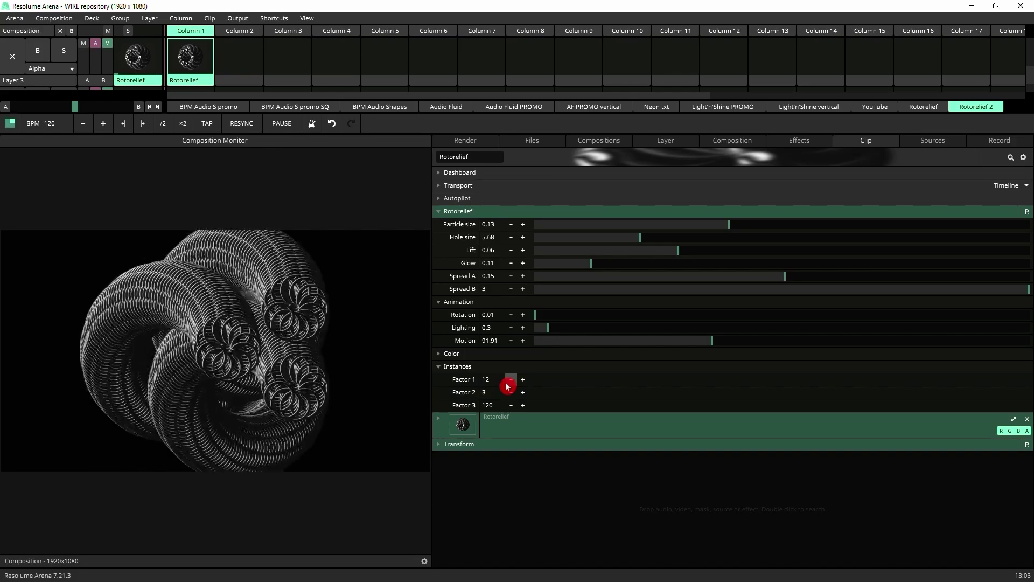
double_click(485, 393)
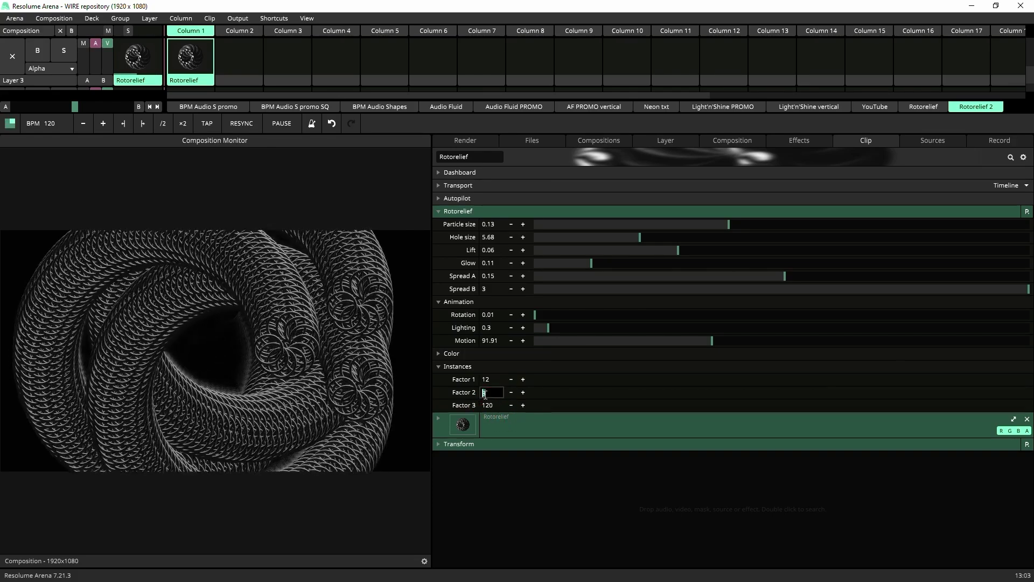
text(4)
click(503, 399)
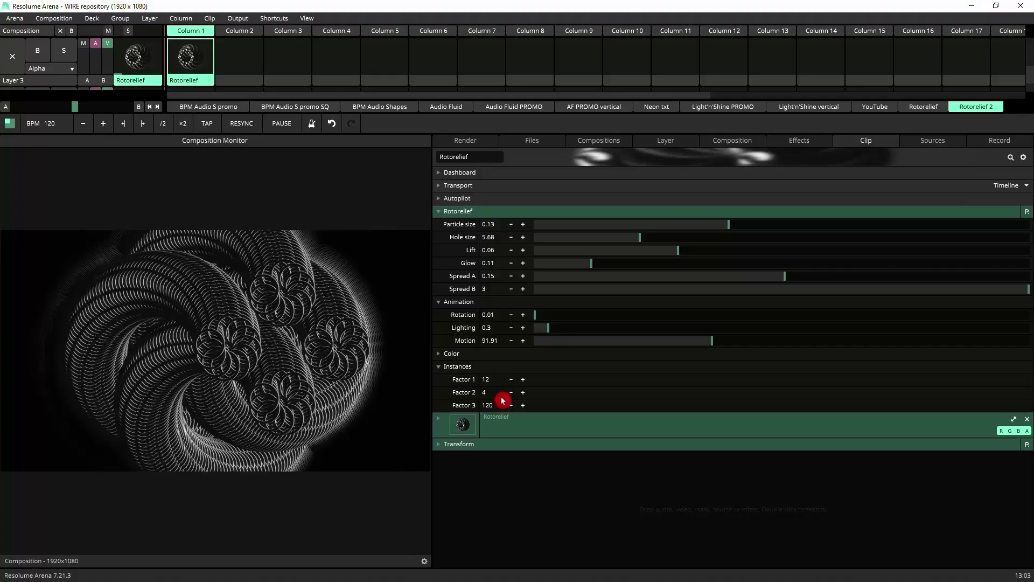